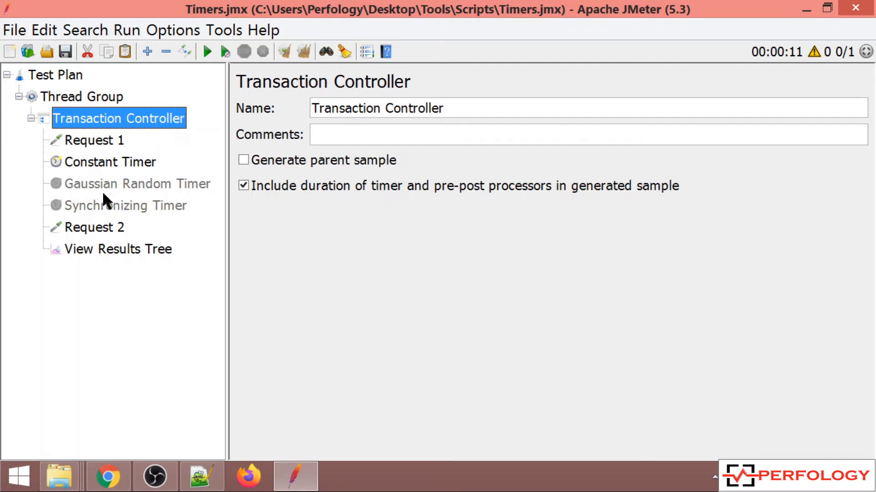
Step: Review the settings of both HTTP requests and the three timers, including the Constant Timer's thread delay
{"action": "left_click", "coordinate": [100, 141]}
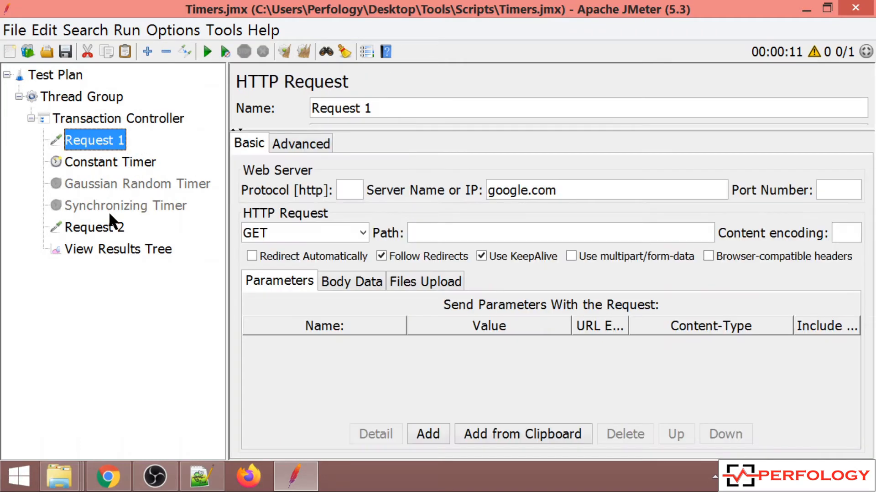
{"action": "left_click", "coordinate": [105, 226]}
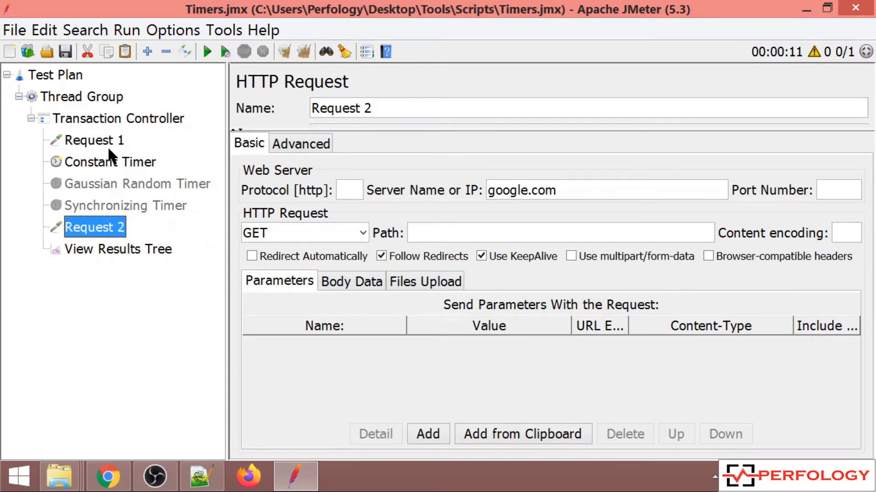
{"action": "left_click", "coordinate": [109, 161]}
{"action": "left_click", "coordinate": [108, 185]}
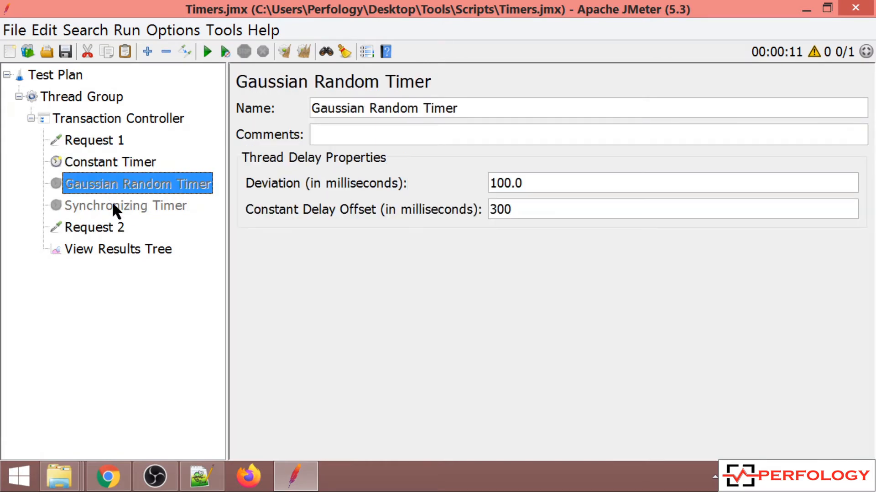
{"action": "left_click", "coordinate": [113, 205]}
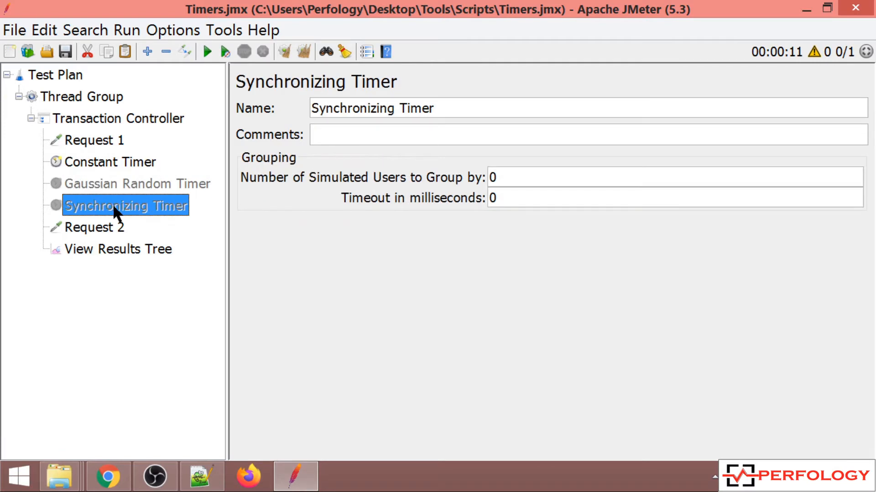
{"action": "left_click", "coordinate": [112, 163]}
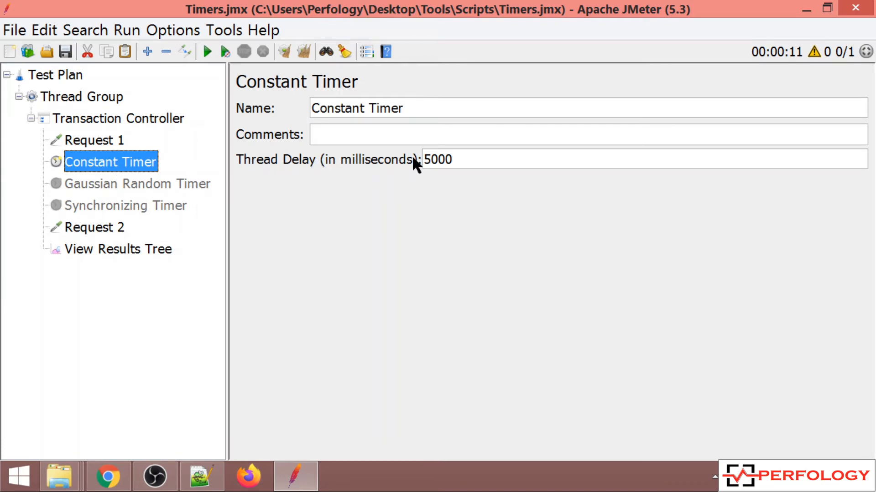
{"action": "left_click_drag", "start_coordinate": [460, 160], "coordinate": [422, 159]}
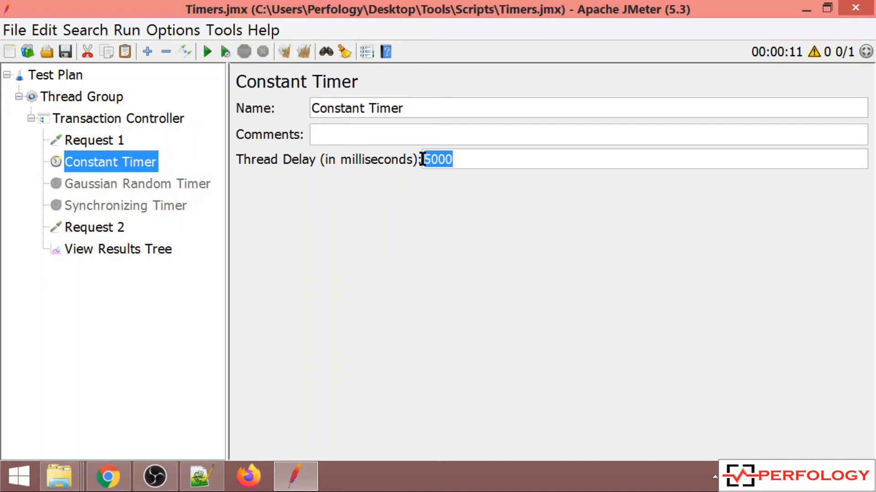
{"action": "left_click", "coordinate": [457, 160]}
{"action": "left_click", "coordinate": [98, 140]}
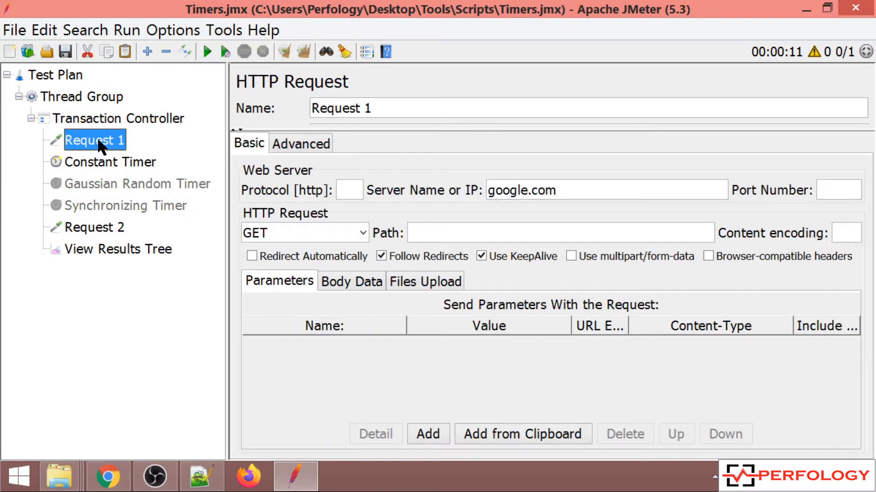
{"action": "left_click", "coordinate": [100, 223]}
Step: Run the test plan with the View Results Tree open and inspect Request 2's response body
{"action": "left_click", "coordinate": [112, 249]}
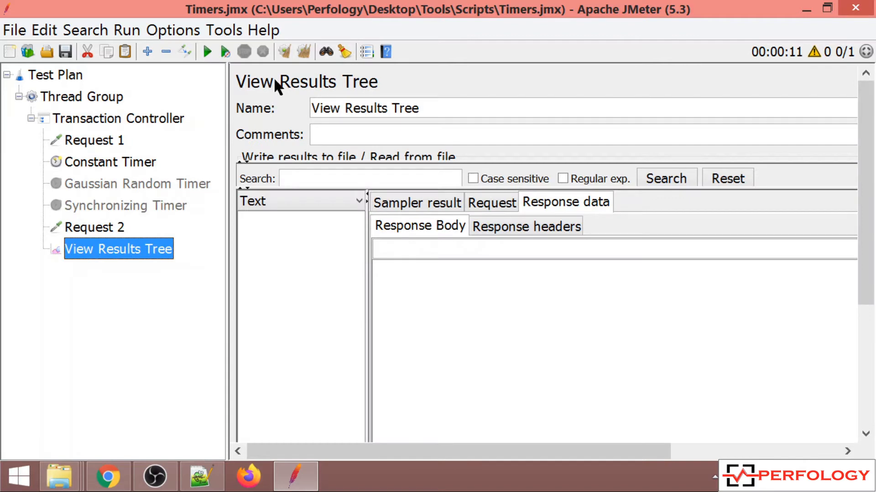
{"action": "left_click", "coordinate": [207, 52]}
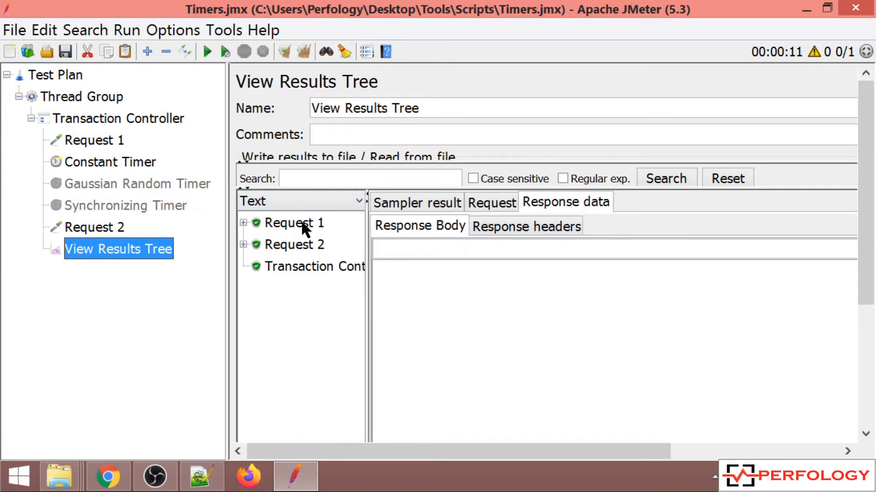
{"action": "left_click", "coordinate": [297, 245]}
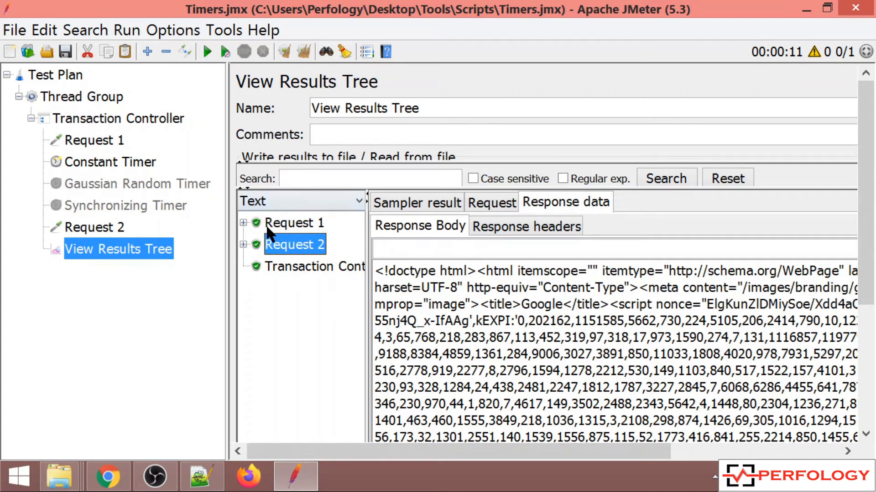
Step: Enable the Gaussian Random Timer and disable the Constant Timer
{"action": "left_click", "coordinate": [138, 163]}
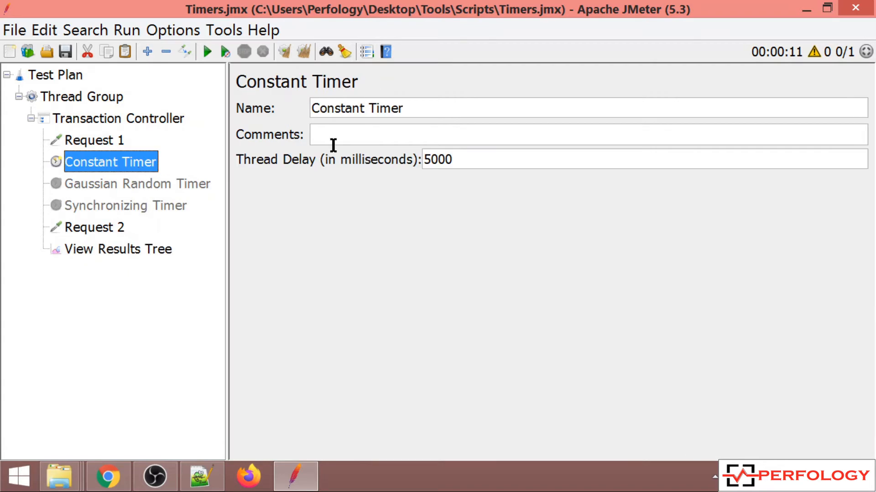
{"action": "left_click_drag", "start_coordinate": [467, 158], "coordinate": [412, 158]}
{"action": "left_click", "coordinate": [120, 183]}
{"action": "key", "text": "Up"}
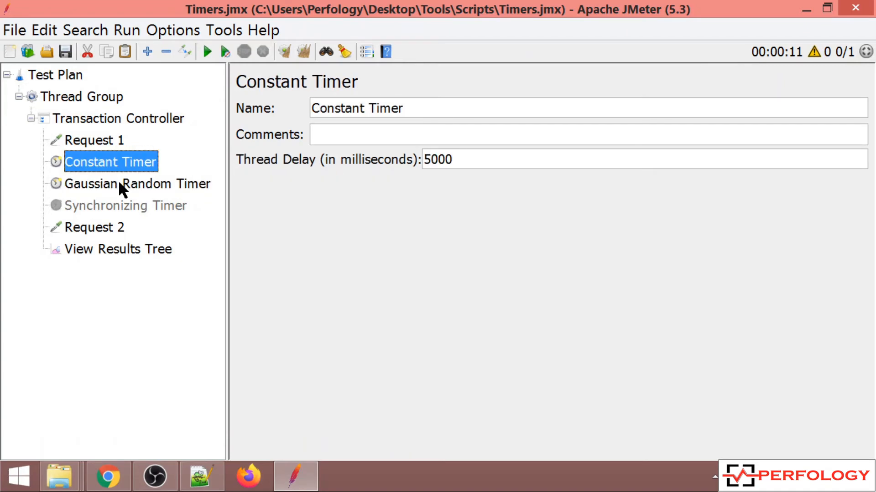
{"action": "key", "text": "ctrl+t"}
Step: Review the Gaussian Random Timer's deviation and constant delay offset, and enter "200-400ms" as its comment
{"action": "left_click", "coordinate": [135, 182]}
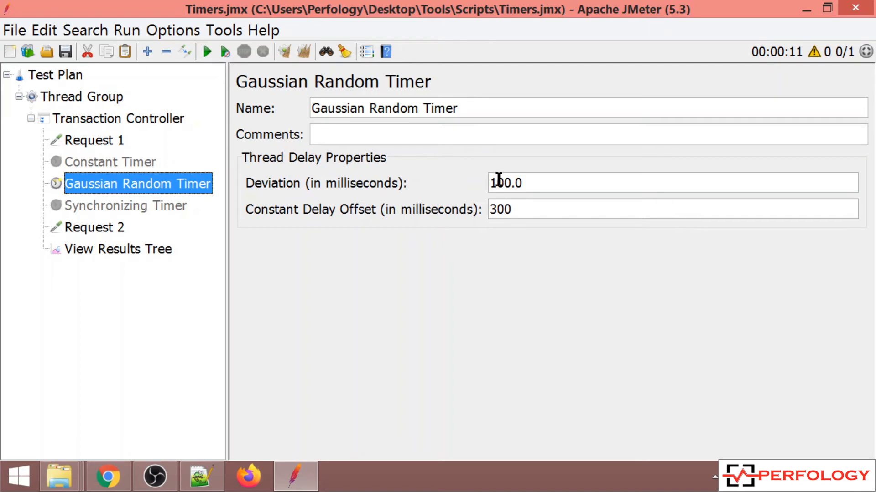
{"action": "double_click", "coordinate": [533, 183]}
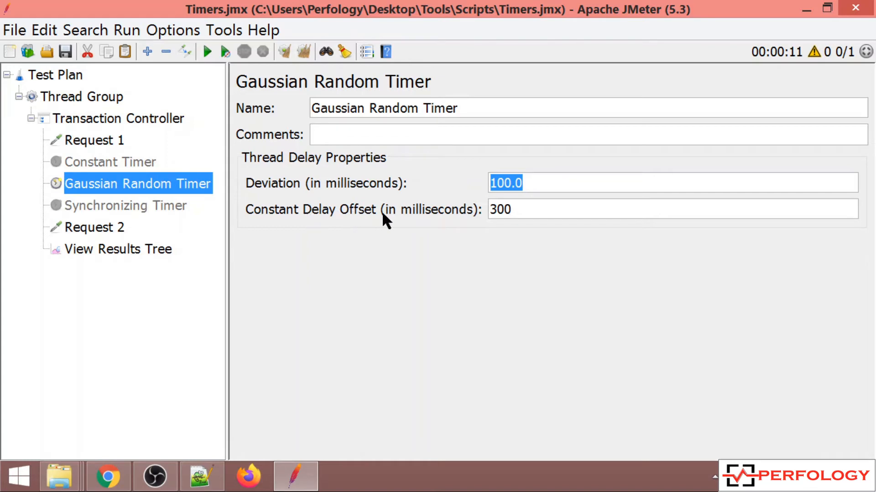
{"action": "double_click", "coordinate": [504, 208]}
{"action": "double_click", "coordinate": [506, 184]}
{"action": "double_click", "coordinate": [500, 209]}
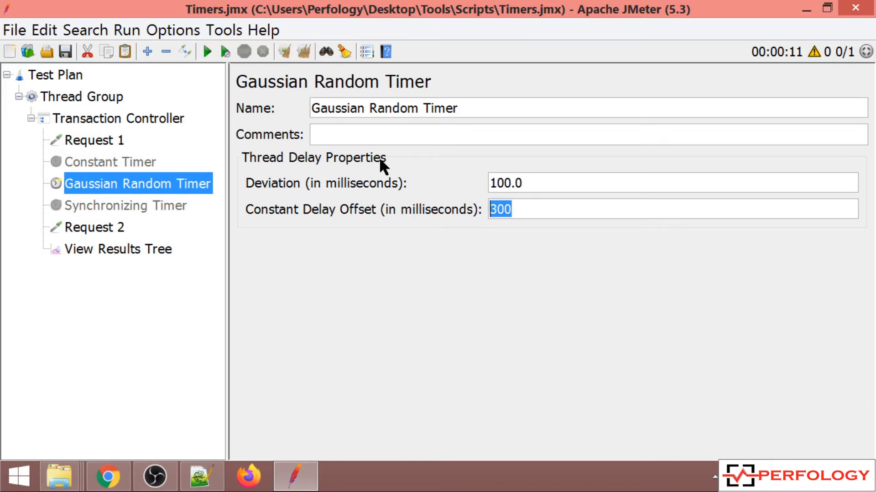
{"action": "left_click", "coordinate": [339, 135]}
{"action": "type", "text": "200"}
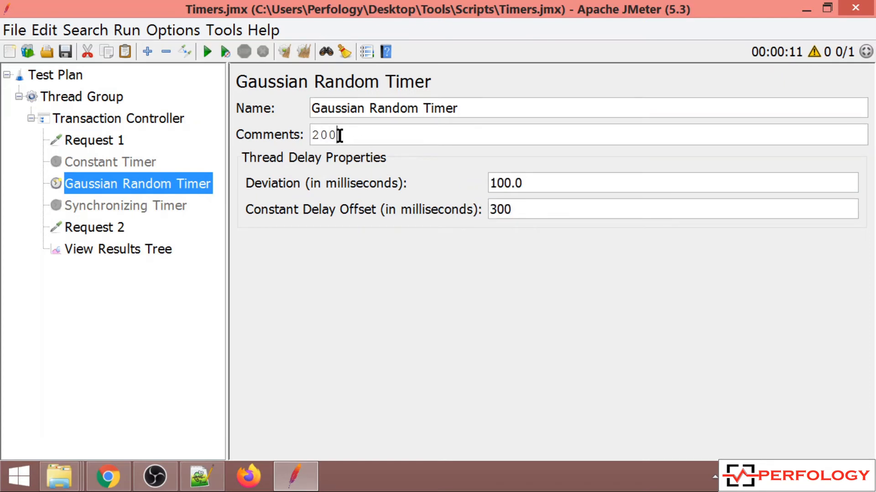
{"action": "type", "text": " 400ms"}
{"action": "left_click_drag", "start_coordinate": [369, 135], "coordinate": [309, 135]}
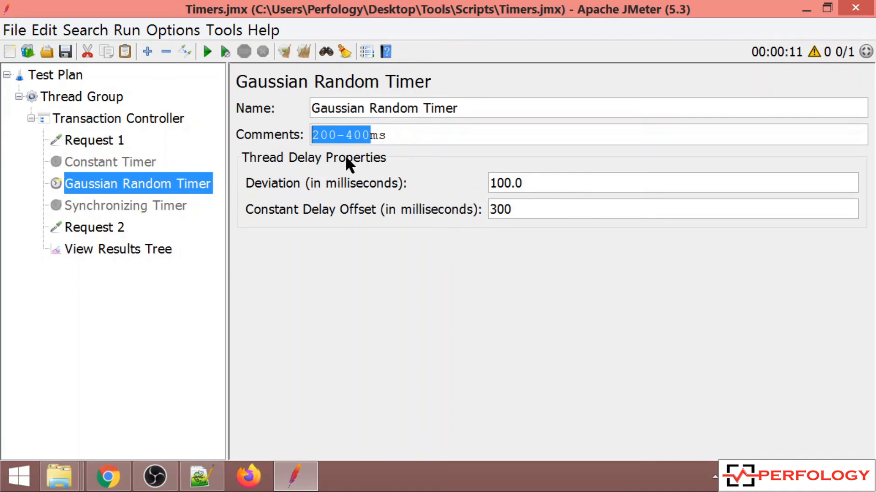
Step: Disable the Gaussian Random Timer, enable the Synchronizing Timer and show its settings
{"action": "left_click", "coordinate": [146, 184]}
{"action": "key", "text": "ctrl+t"}
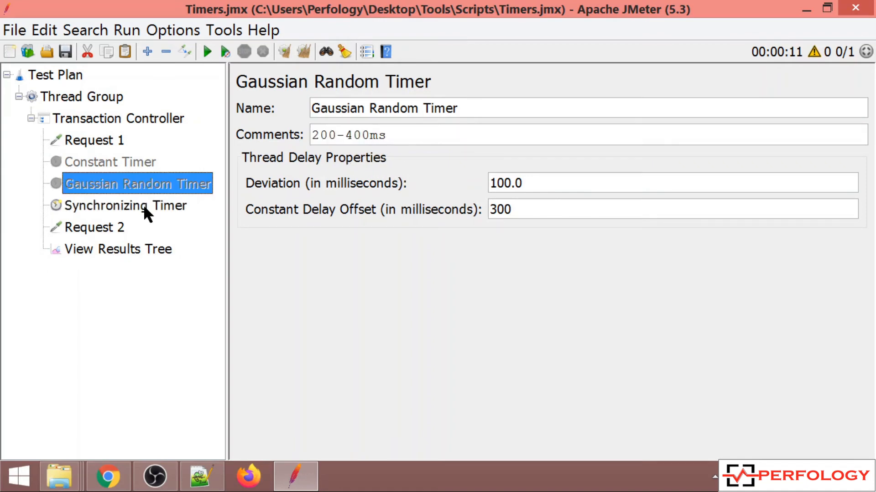
{"action": "left_click", "coordinate": [152, 204]}
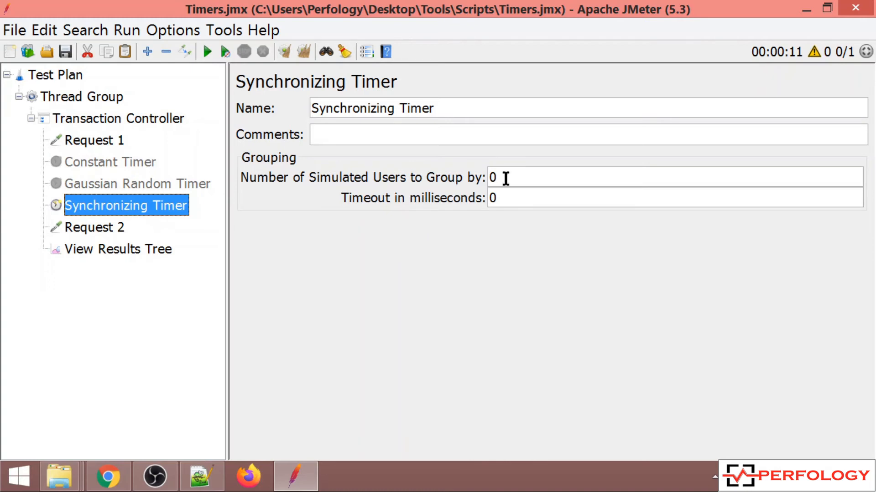
Step: Set the Synchronizing Timer's number of simulated users to group by to 10
{"action": "left_click_drag", "start_coordinate": [505, 178], "coordinate": [482, 178]}
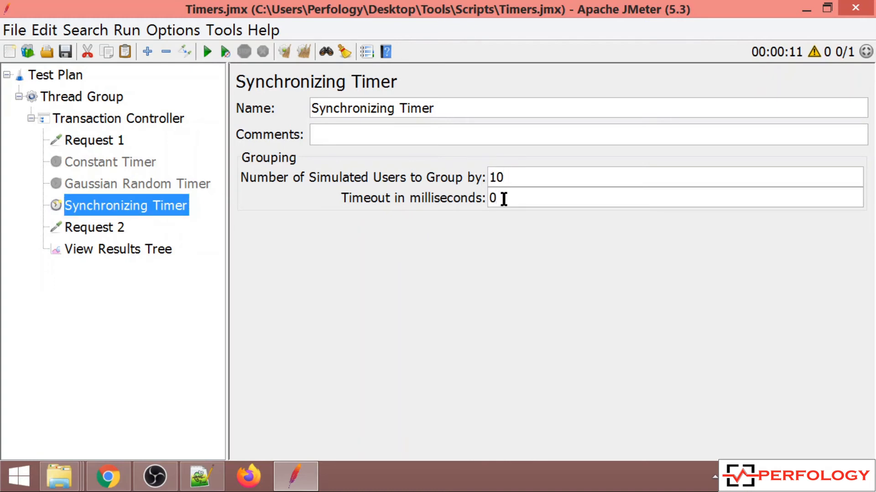
{"action": "left_click_drag", "start_coordinate": [505, 198], "coordinate": [485, 199]}
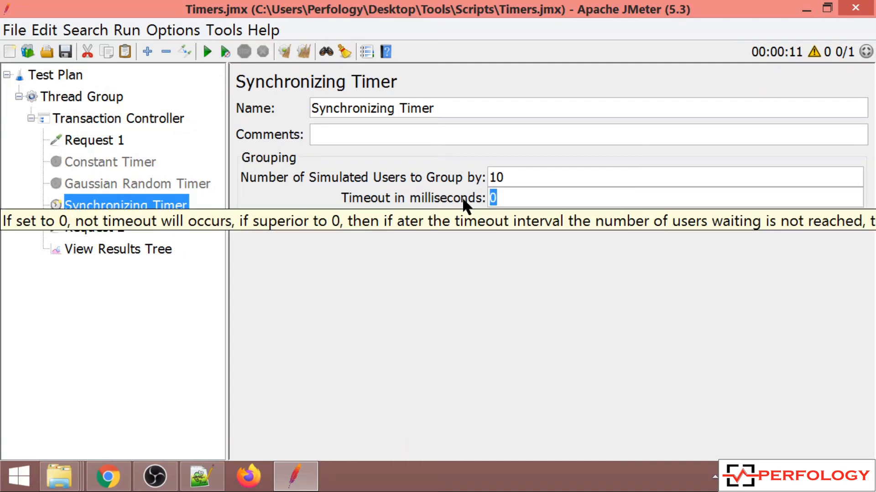
{"action": "left_click_drag", "start_coordinate": [509, 178], "coordinate": [487, 179]}
{"action": "type", "text": "10"}
Step: Configure the Thread Group with 10 threads and a ramp-up period of 10 seconds
{"action": "left_click", "coordinate": [108, 97]}
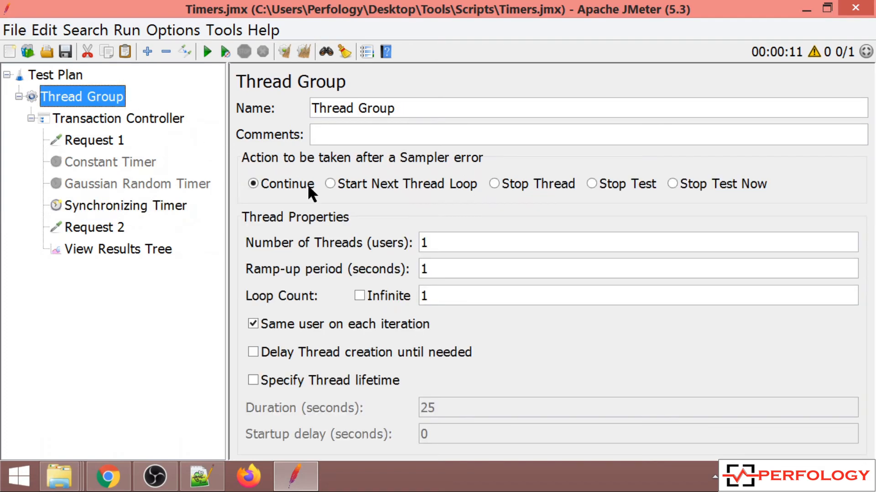
{"action": "left_click_drag", "start_coordinate": [433, 238], "coordinate": [410, 243]}
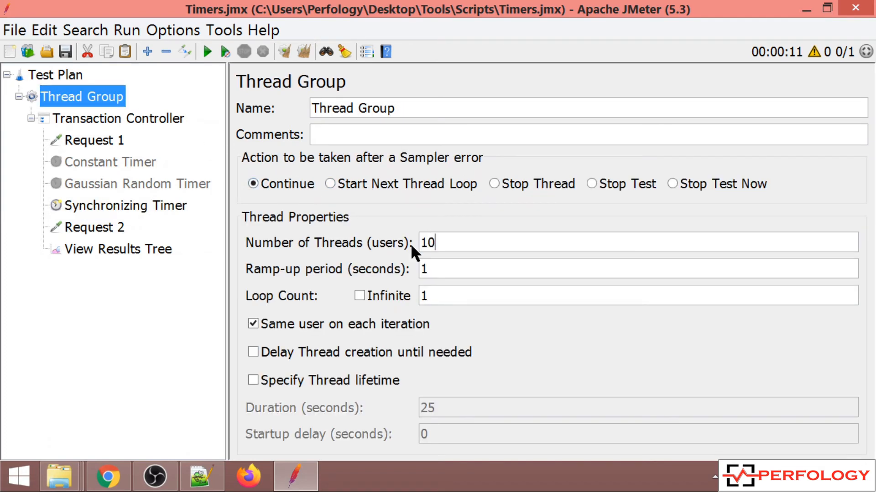
{"action": "left_click_drag", "start_coordinate": [437, 272], "coordinate": [422, 269]}
{"action": "type", "text": "10"}
Step: Clear the old results, run the test with the View Results Tree open and widen its sample list
{"action": "left_click", "coordinate": [131, 249]}
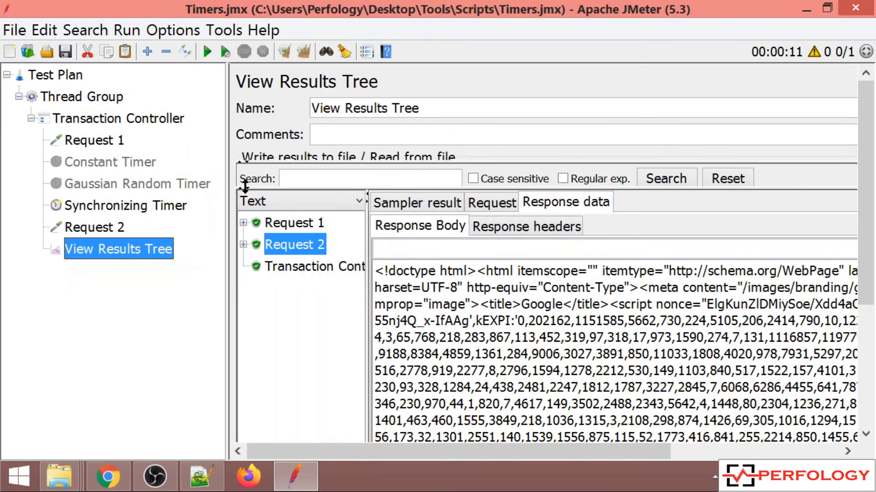
{"action": "left_click", "coordinate": [302, 50]}
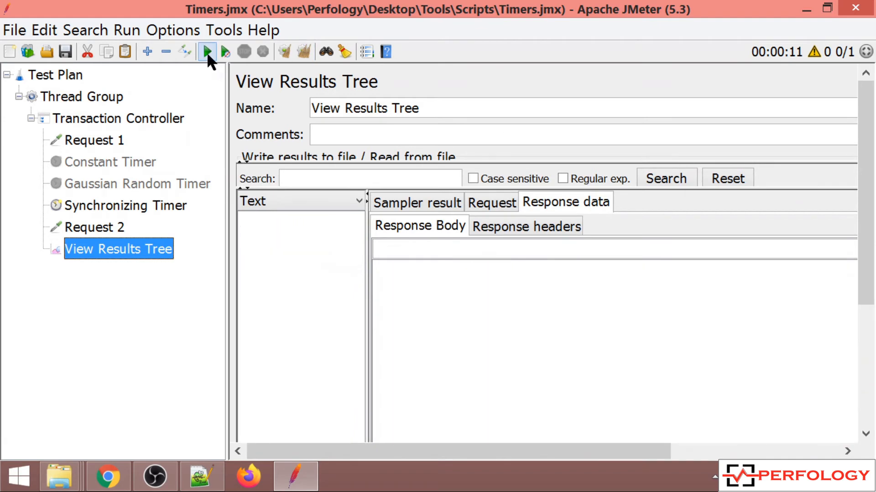
{"action": "left_click", "coordinate": [207, 51]}
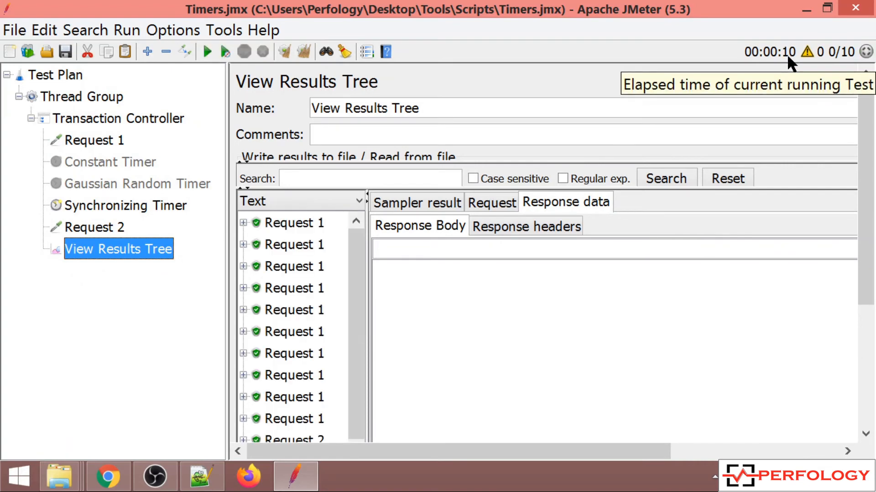
{"action": "left_click_drag", "start_coordinate": [368, 270], "coordinate": [425, 241]}
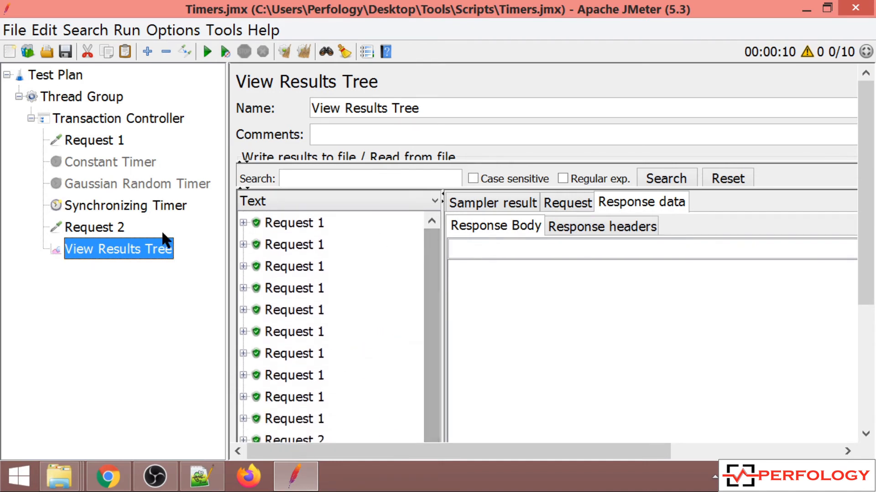
Step: Set the Synchronizing Timer's timeout to 5000 milliseconds
{"action": "left_click", "coordinate": [135, 206]}
{"action": "left_click", "coordinate": [503, 197]}
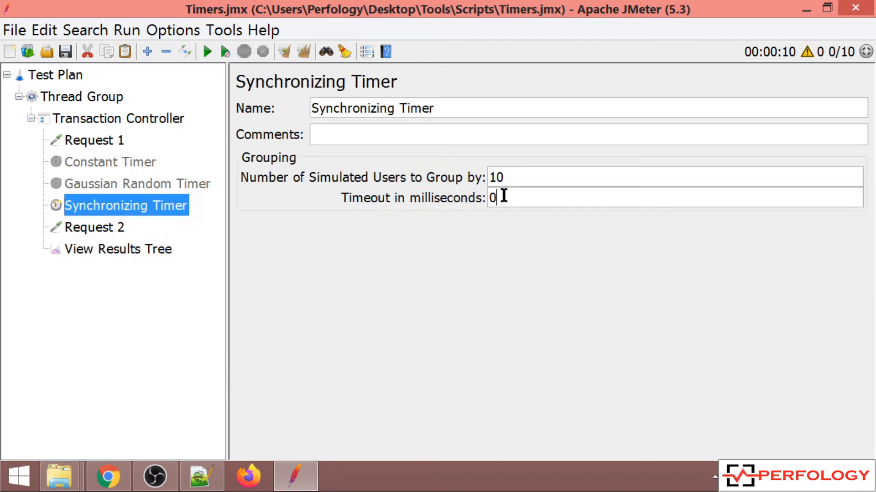
{"action": "double_click", "coordinate": [490, 197]}
{"action": "left_click_drag", "start_coordinate": [507, 178], "coordinate": [488, 178]}
{"action": "double_click", "coordinate": [489, 198]}
Step: Check the Thread Group's settings, clear the View Results Tree and rerun the test
{"action": "left_click", "coordinate": [105, 100]}
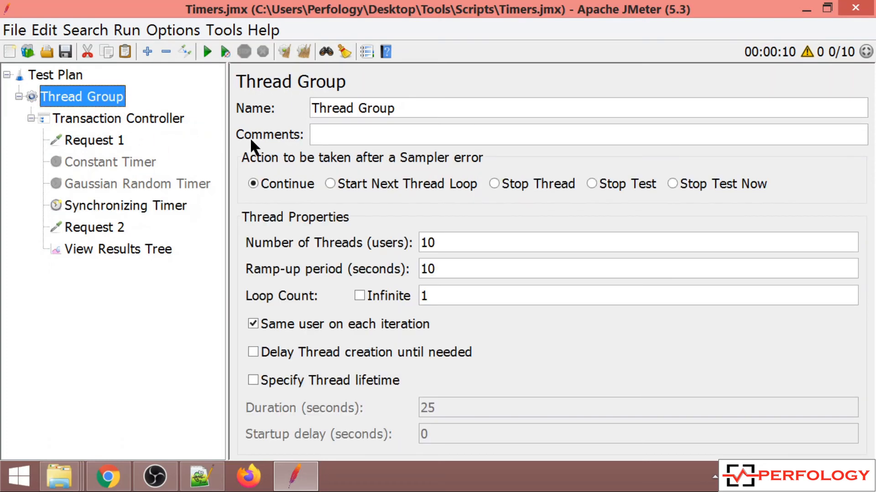
{"action": "left_click", "coordinate": [134, 247]}
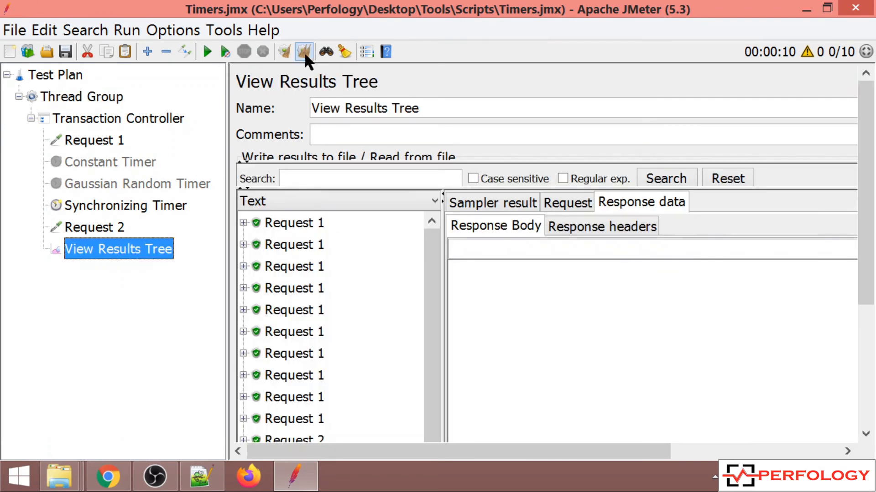
{"action": "left_click", "coordinate": [285, 52]}
{"action": "left_click", "coordinate": [207, 51]}
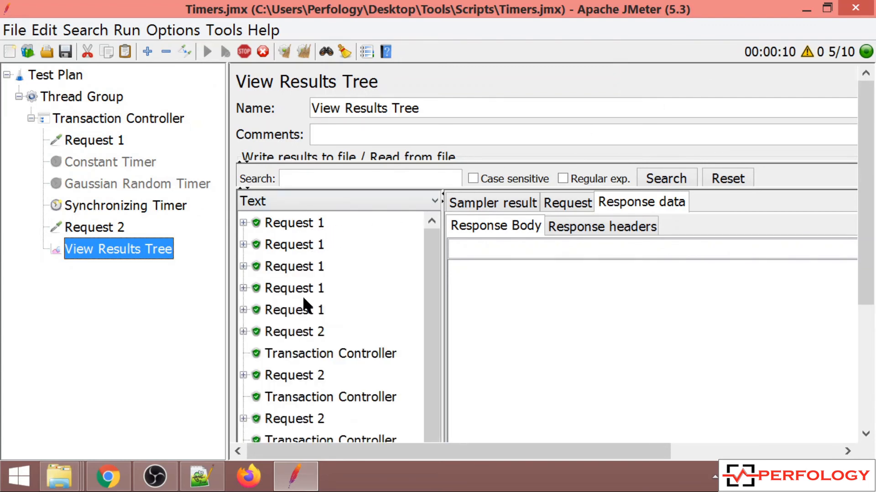
Step: Compare the order of the samples in the View Results Tree with the Synchronizing Timer's timeout
{"action": "left_click_drag", "start_coordinate": [420, 255], "coordinate": [398, 236]}
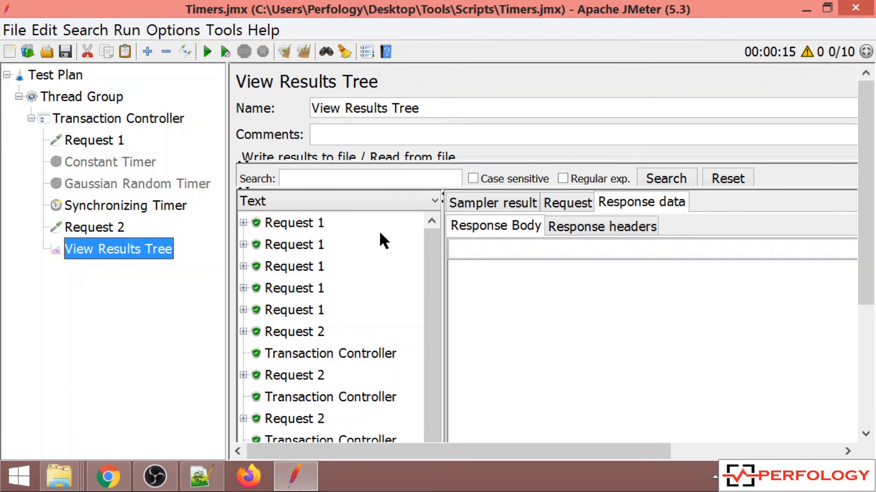
{"action": "left_click", "coordinate": [167, 208]}
{"action": "left_click_drag", "start_coordinate": [523, 197], "coordinate": [478, 197]}
{"action": "left_click", "coordinate": [149, 249]}
{"action": "mouse_move", "coordinate": [431, 239]}
{"action": "left_mouse_down"}
{"action": "mouse_move", "coordinate": [428, 305]}
{"action": "mouse_move", "coordinate": [432, 231]}
{"action": "left_mouse_up"}
Step: Change the Synchronizing Timer's timeout to 1000 milliseconds
{"action": "left_click", "coordinate": [139, 211]}
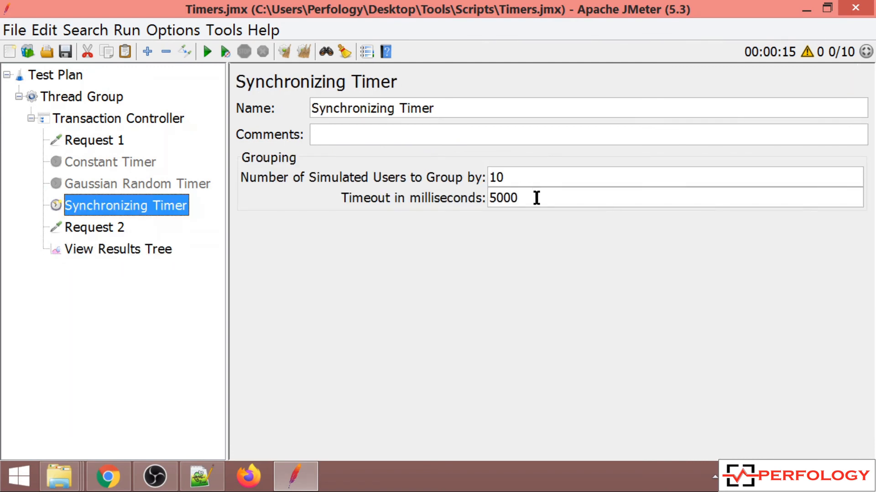
{"action": "left_click_drag", "start_coordinate": [526, 198], "coordinate": [487, 197]}
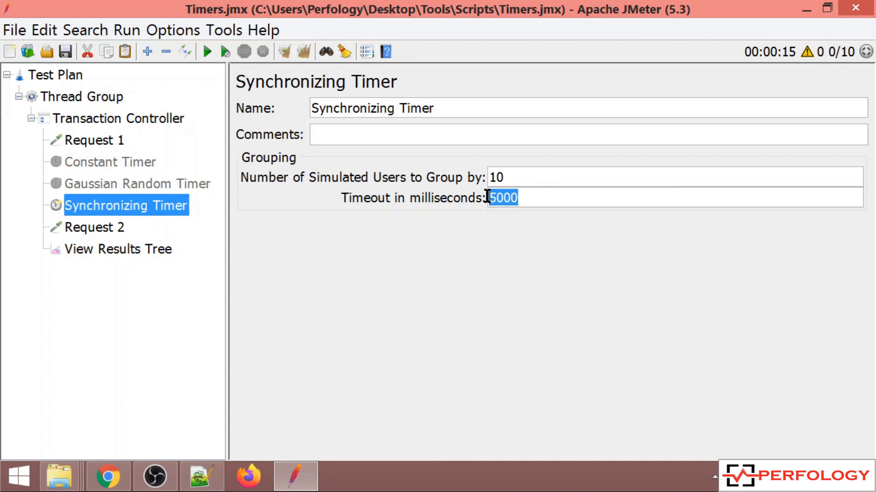
{"action": "type", "text": "0"}
{"action": "key", "text": "BackSpace"}
{"action": "type", "text": "1000"}
{"action": "double_click", "coordinate": [507, 197]}
{"action": "type", "text": "0"}
{"action": "left_click_drag", "start_coordinate": [513, 177], "coordinate": [490, 200]}
{"action": "type", "text": "1000"}
{"action": "left_click_drag", "start_coordinate": [525, 197], "coordinate": [487, 199]}
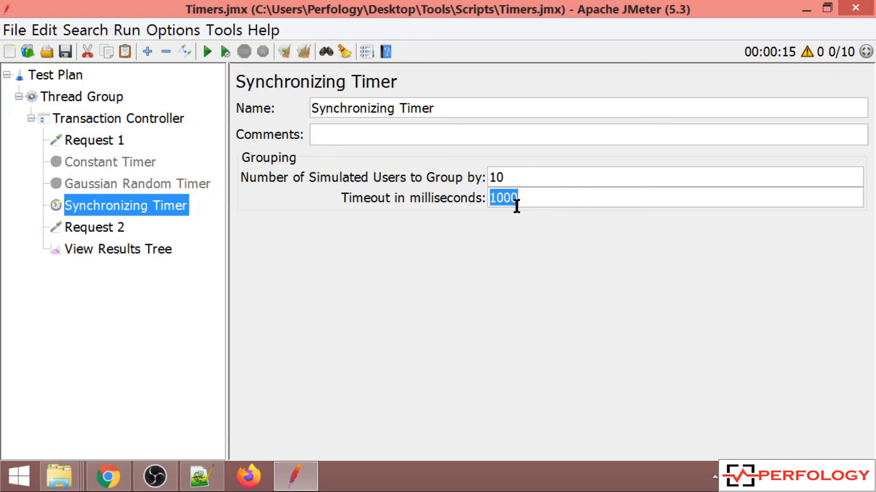